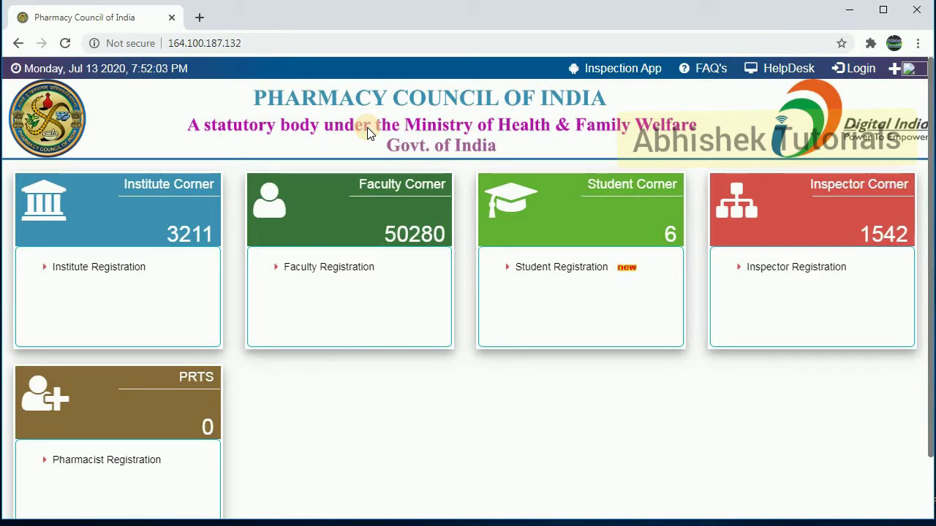
Open Student Registration under Student Corner and focus the empty form's Role field
click(588, 267)
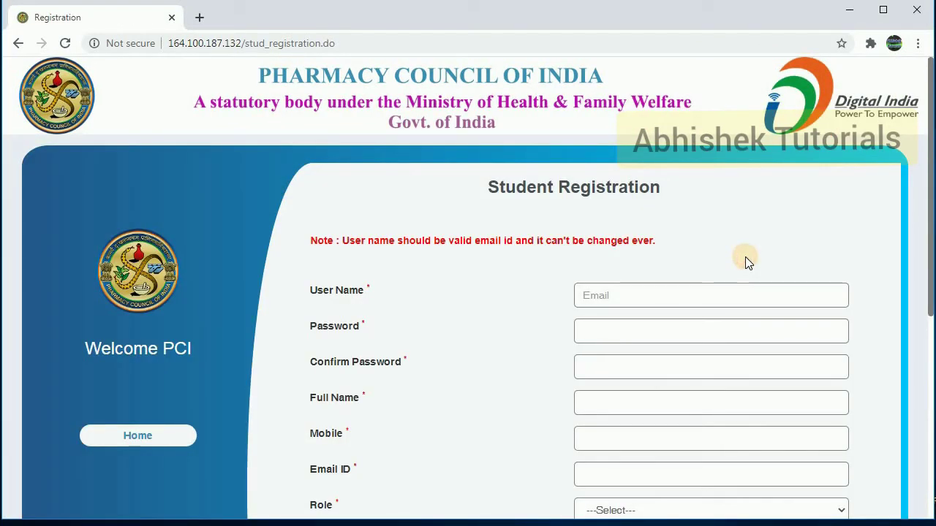
scroll(745, 256, down, 1)
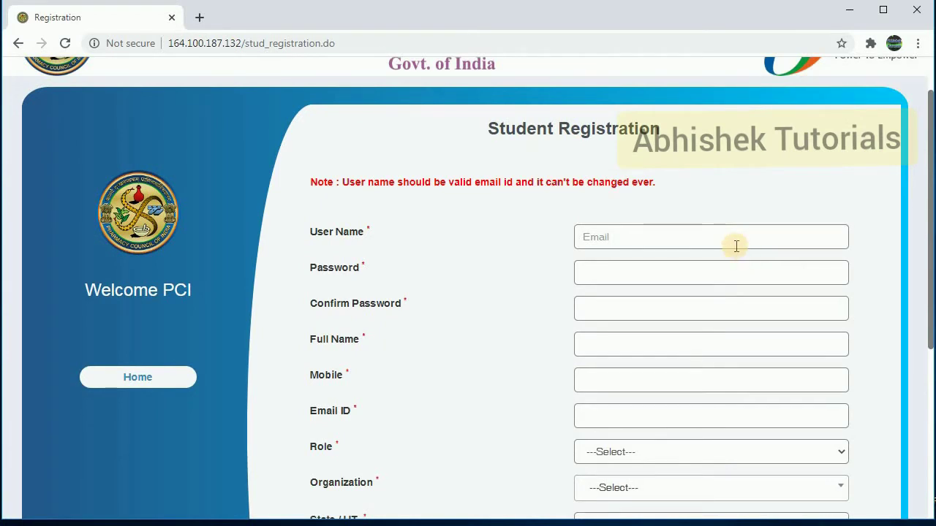
mouse_move(738, 269)
click(708, 453)
Set the Role to Student
scroll(927, 351, down, 1)
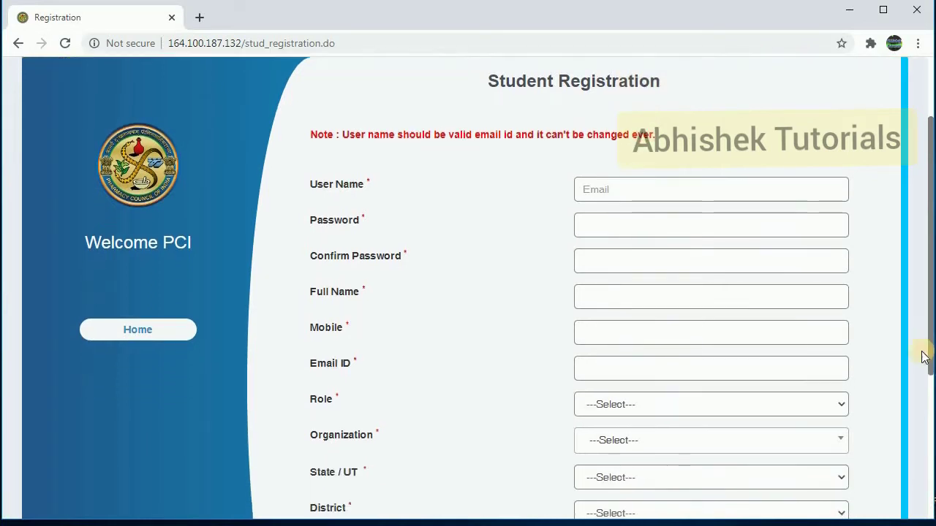
click(732, 402)
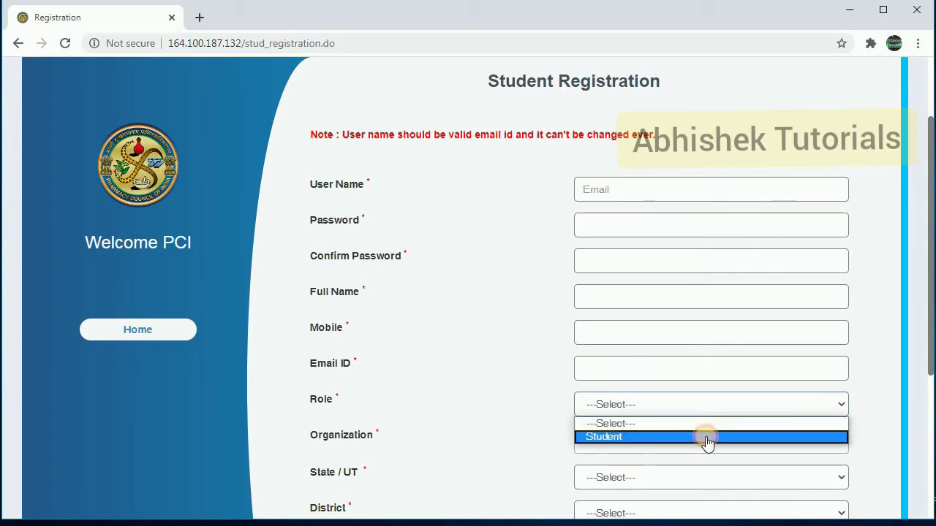
click(705, 436)
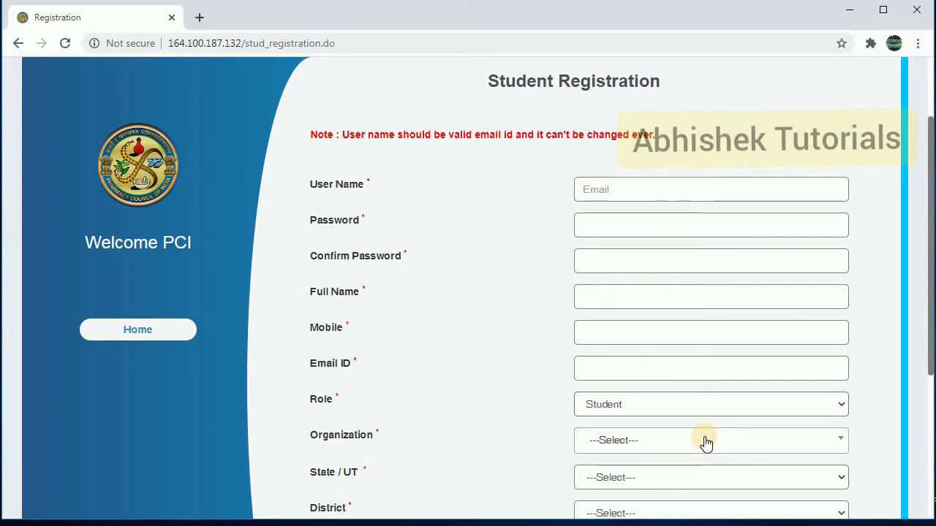
Search 'shakti' and select Shakti College Of Pharmacy, Balrampur as the organization
click(705, 442)
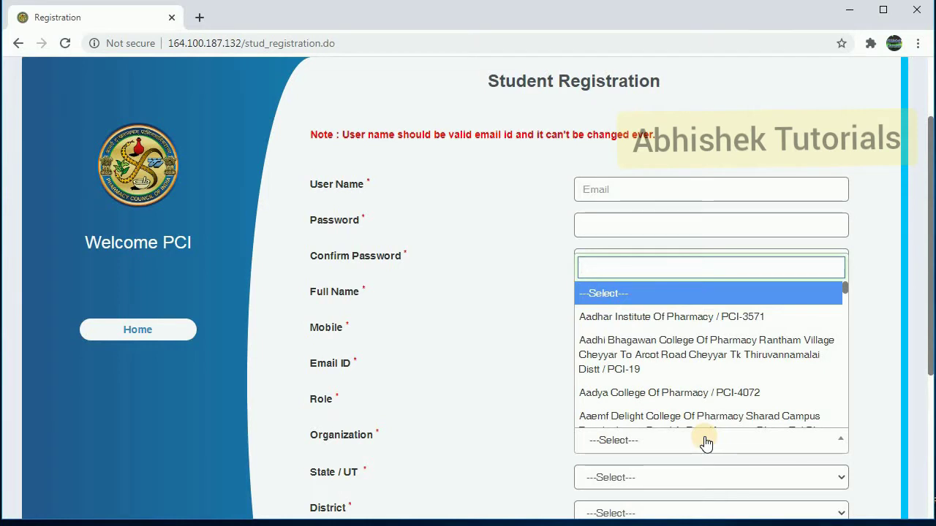
text(shakti)
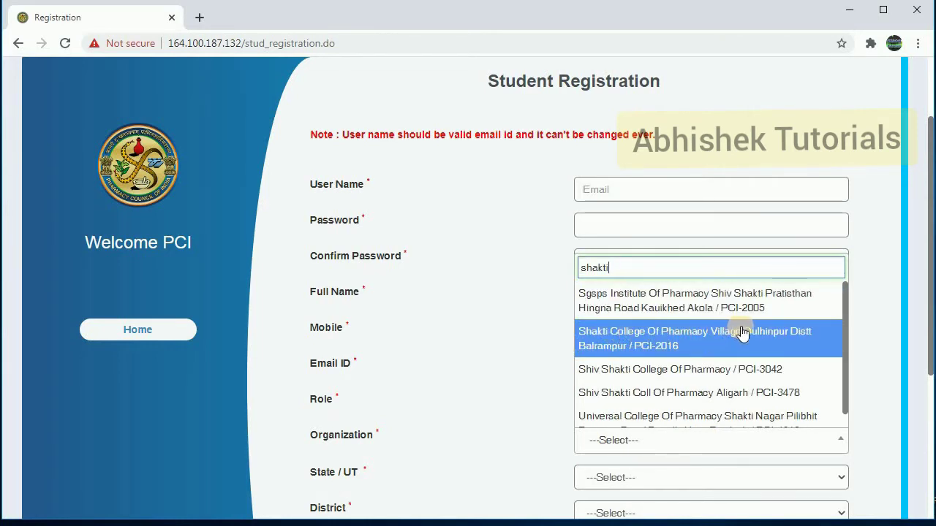
click(647, 340)
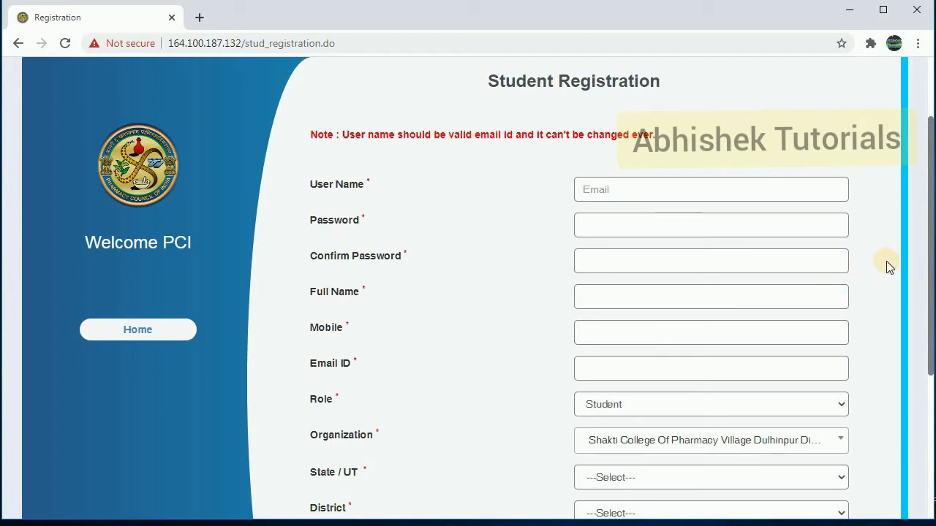
Choose UTTAR PRADESH as the State/UT and SHRAVASTI as the district
drag(932, 268, 932, 348)
click(731, 345)
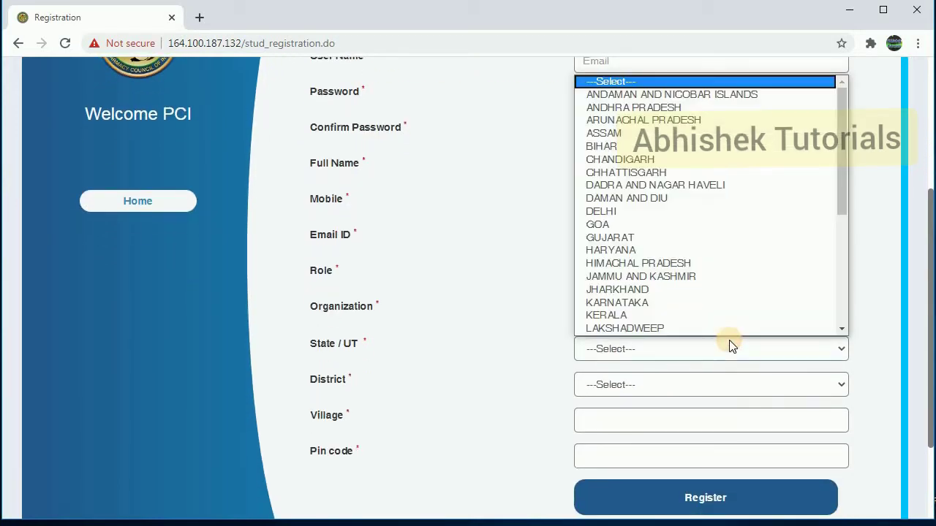
key(u)
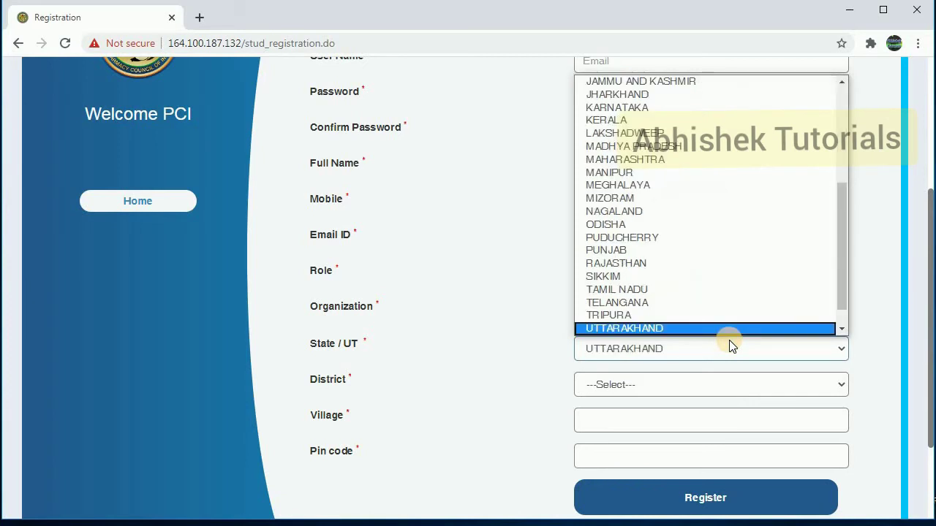
key(Down)
key(Return)
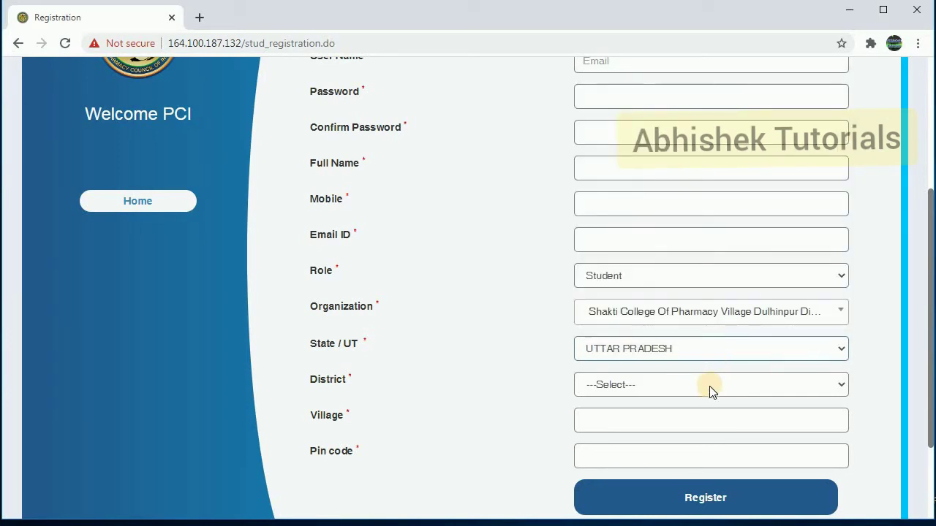
click(709, 386)
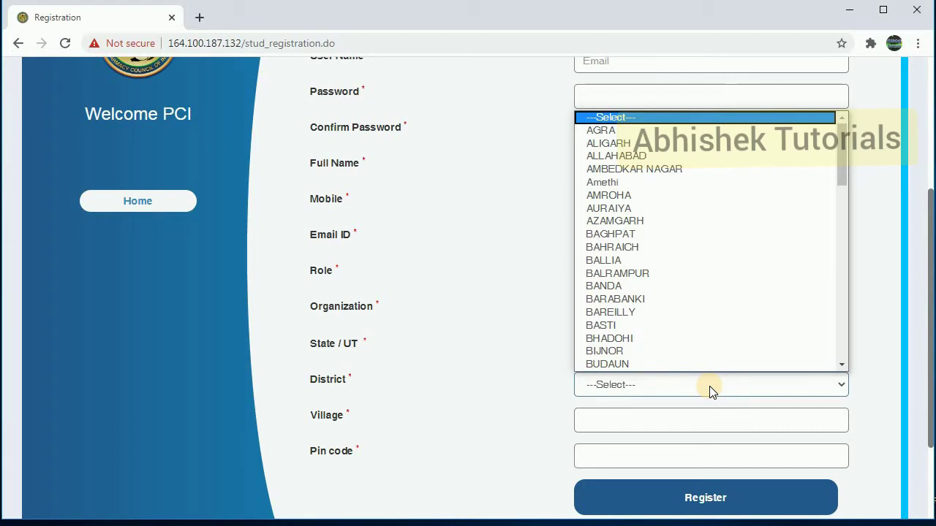
text(shr)
key(Return)
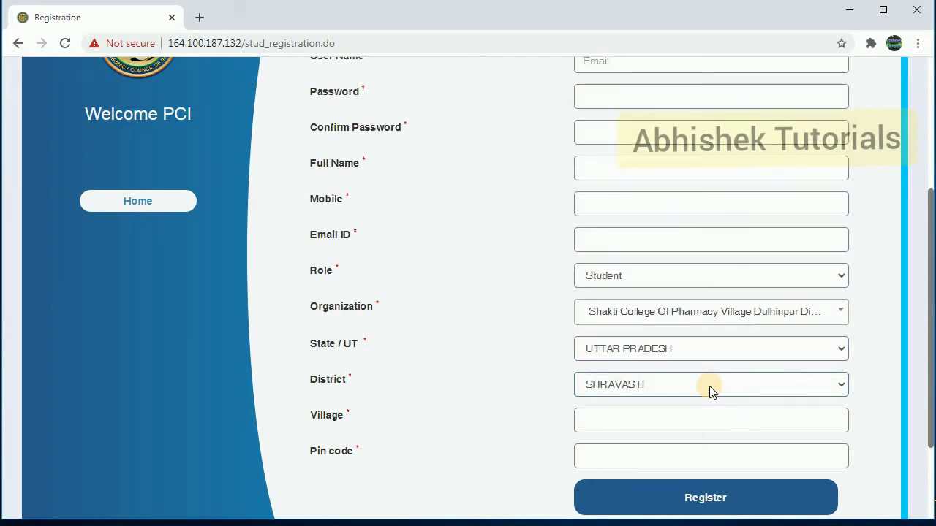
Fill the Village from its saved suggestion and move on to the Pin code
click(702, 410)
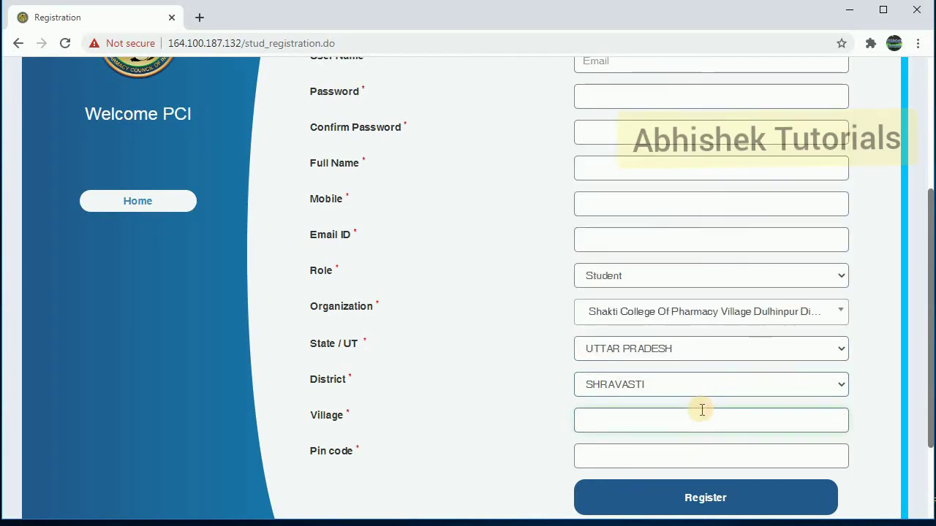
click(702, 410)
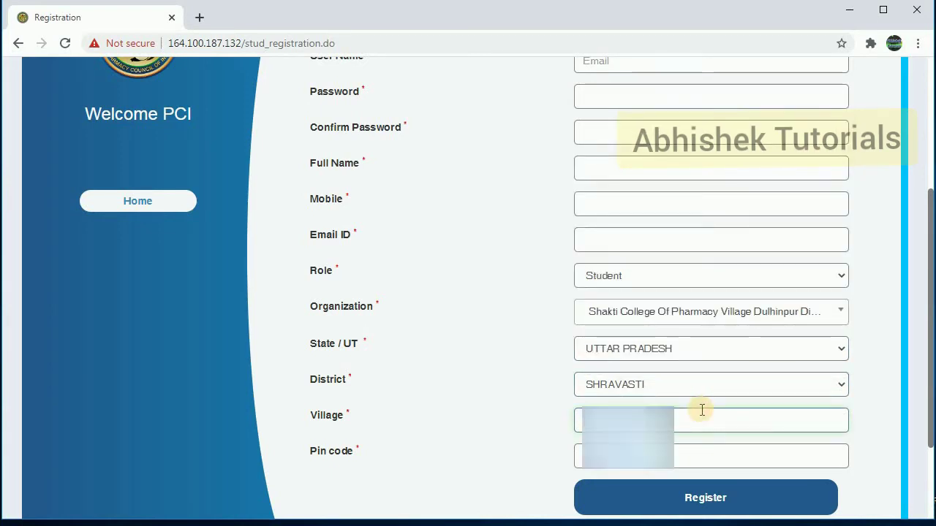
key(Down)
key(Return)
key(Tab)
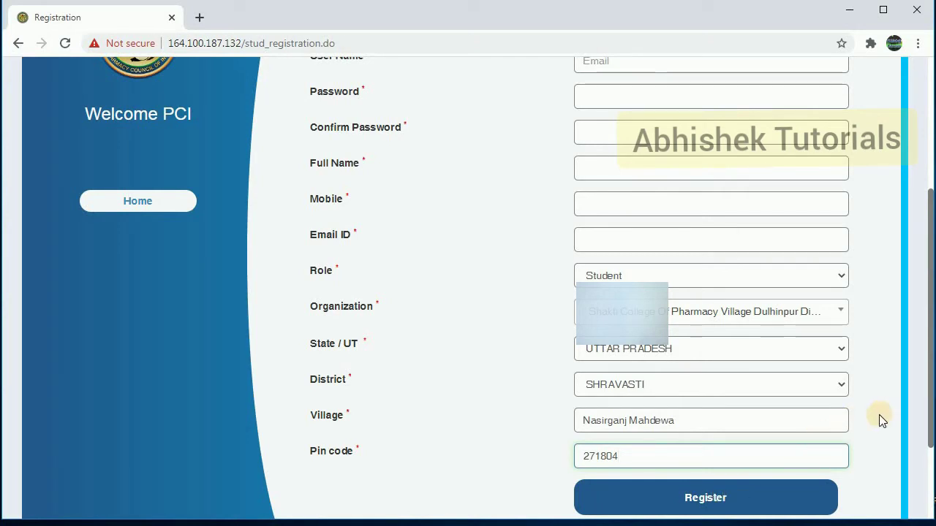
scroll(926, 406, down, 2)
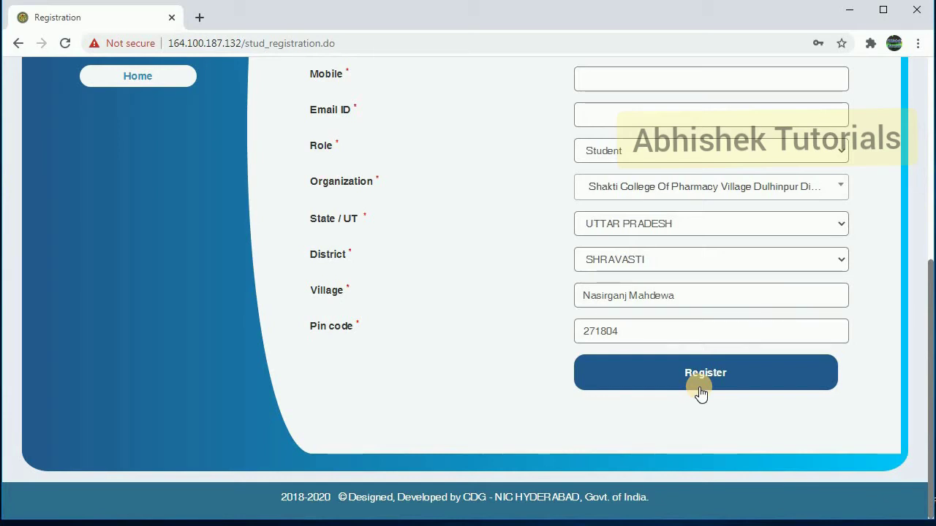
Try Register, go back Home, and open the Login Account dialog at the username field
click(700, 374)
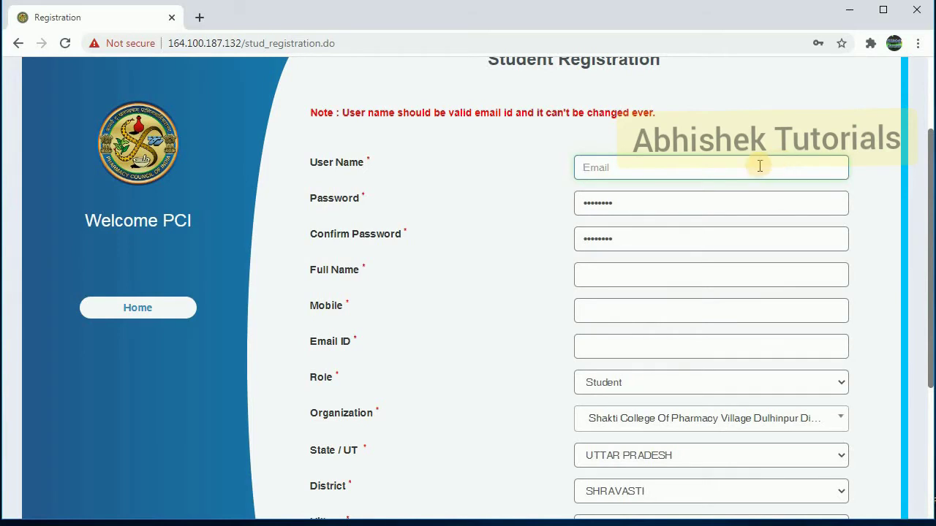
click(133, 311)
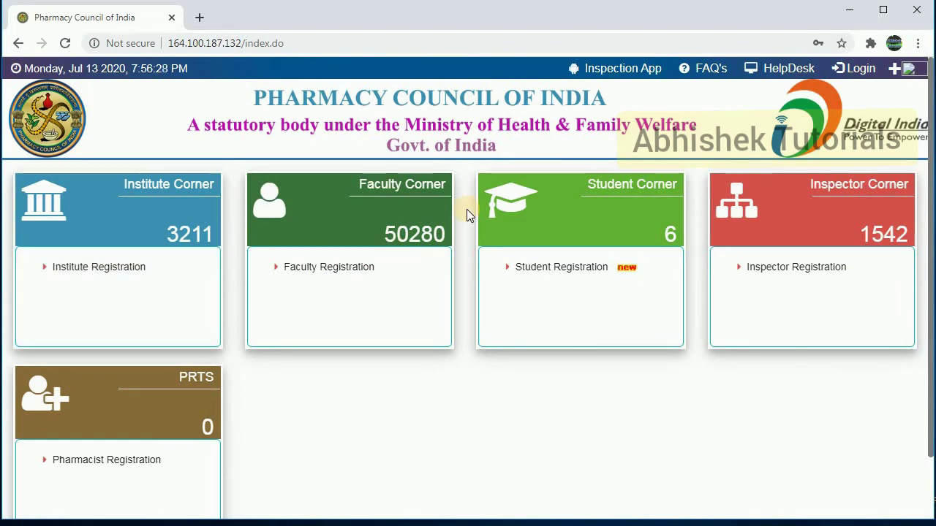
click(860, 70)
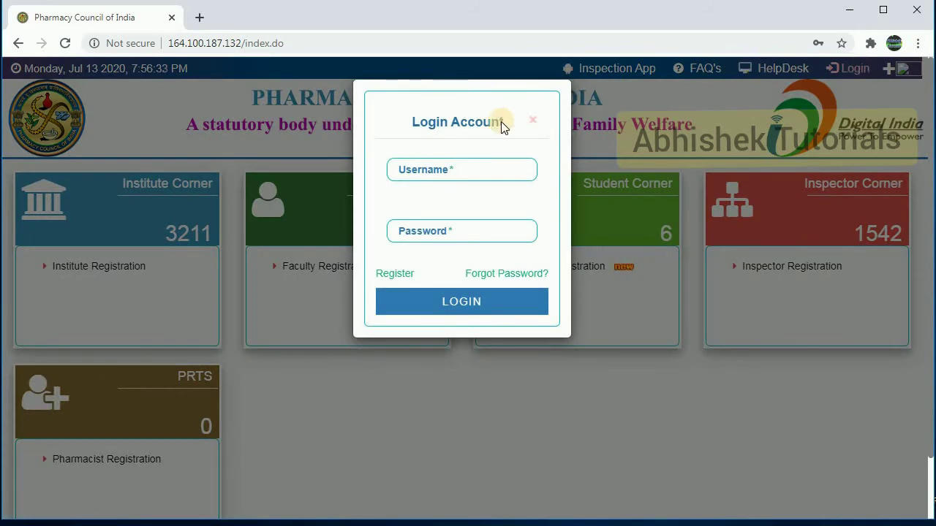
click(445, 166)
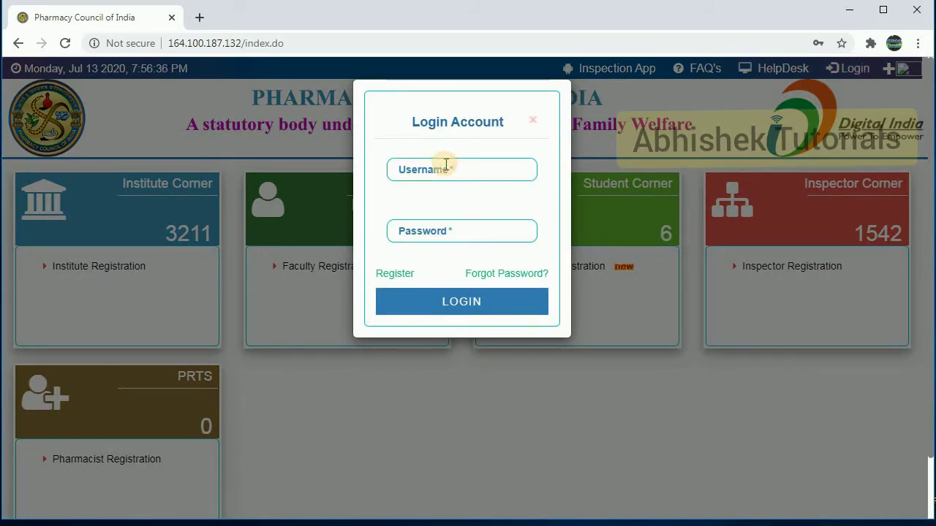
Enter the account username and password and log in
click(461, 238)
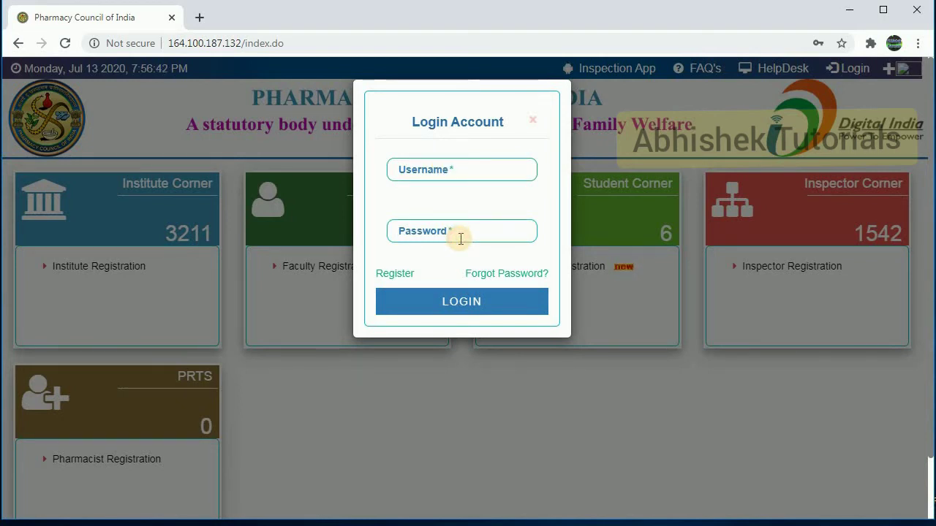
click(458, 310)
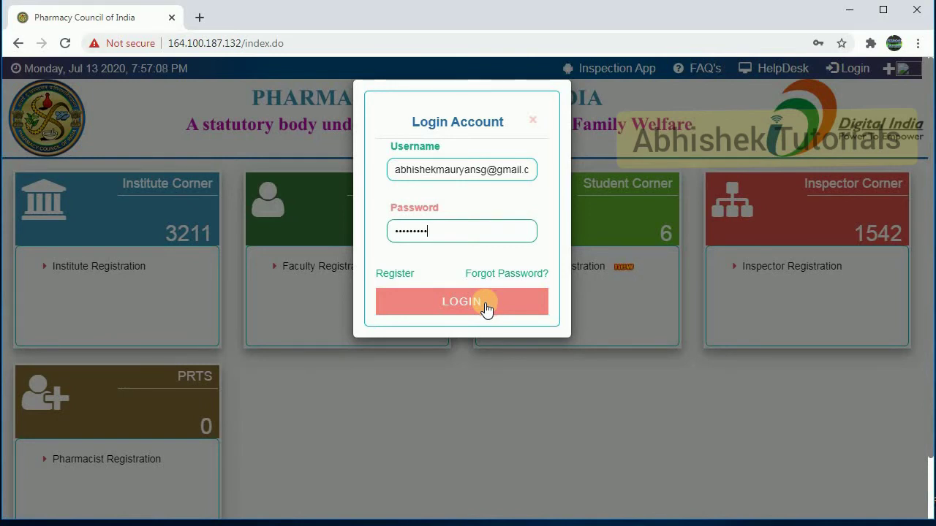
click(486, 308)
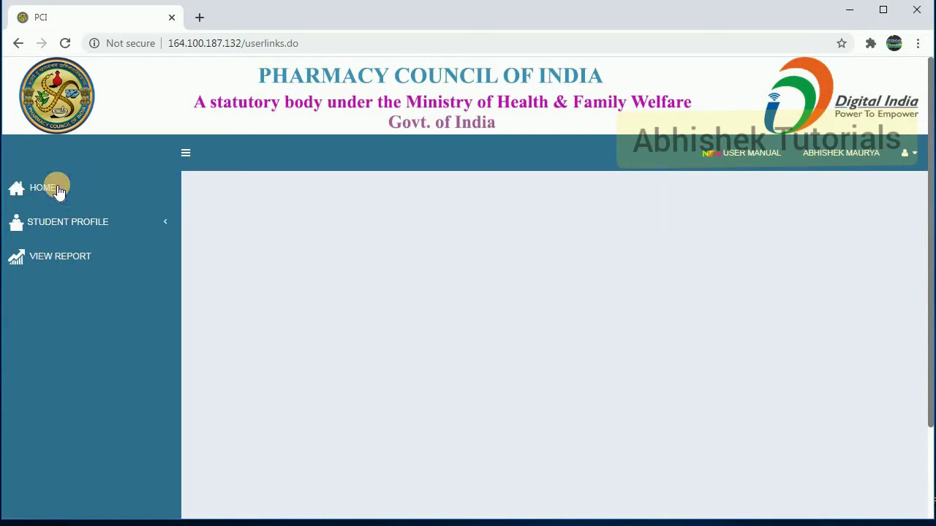
Open Personal Details under STUDENT PROFILE in the sidebar
click(61, 230)
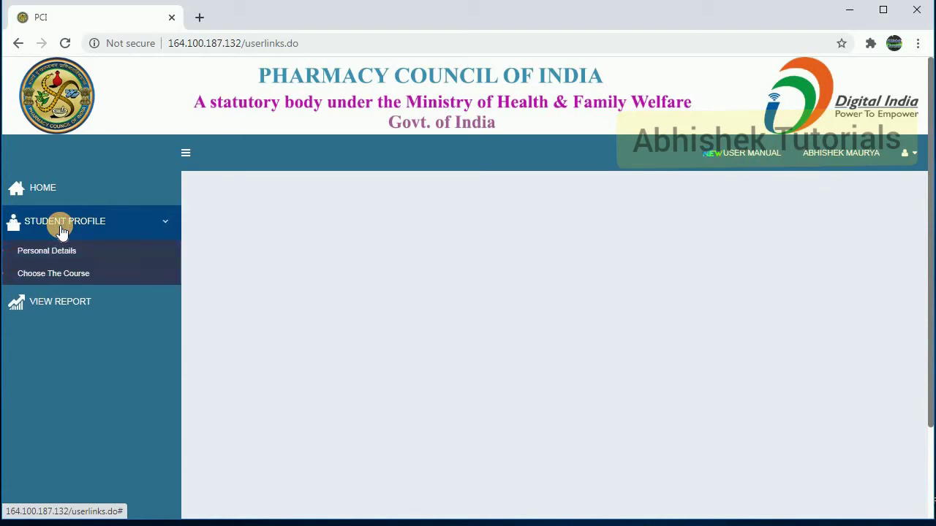
click(54, 252)
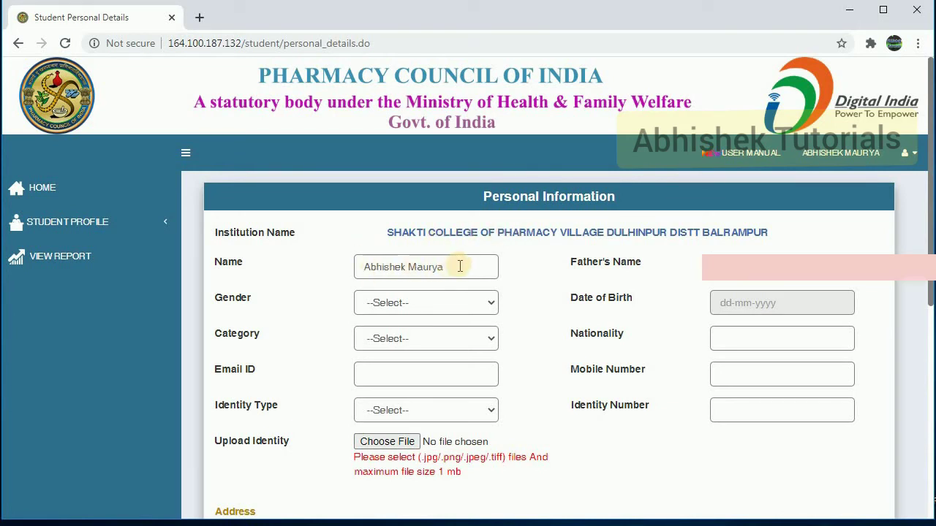
Set gender Male, pick the date of birth, category BC and nationality 'Indian'
click(721, 260)
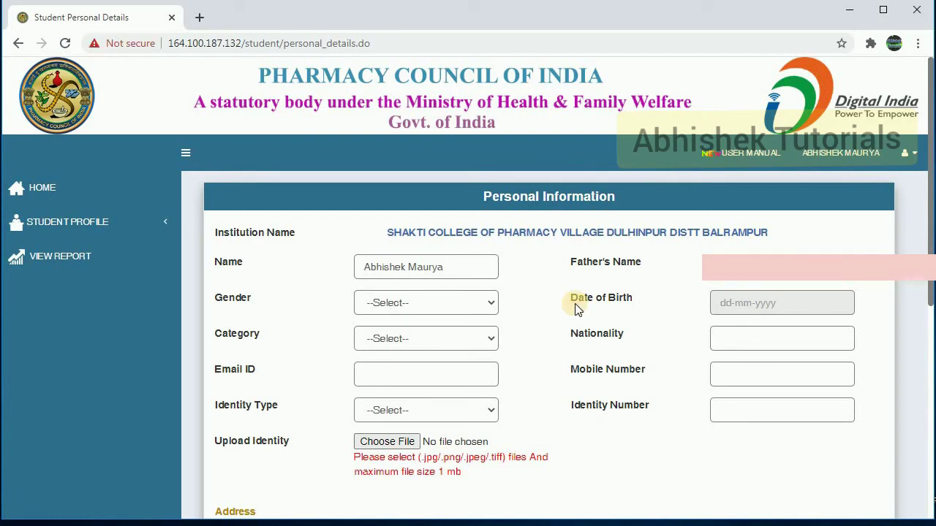
click(450, 302)
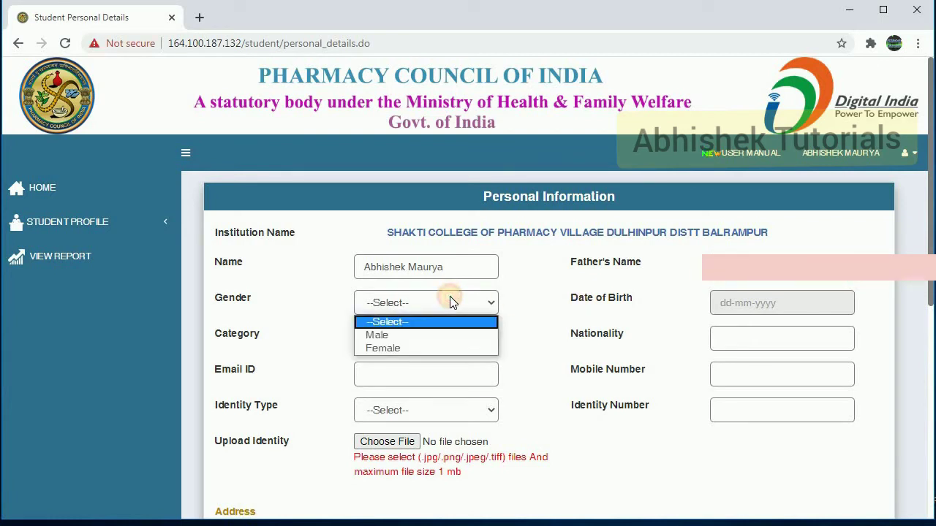
click(414, 330)
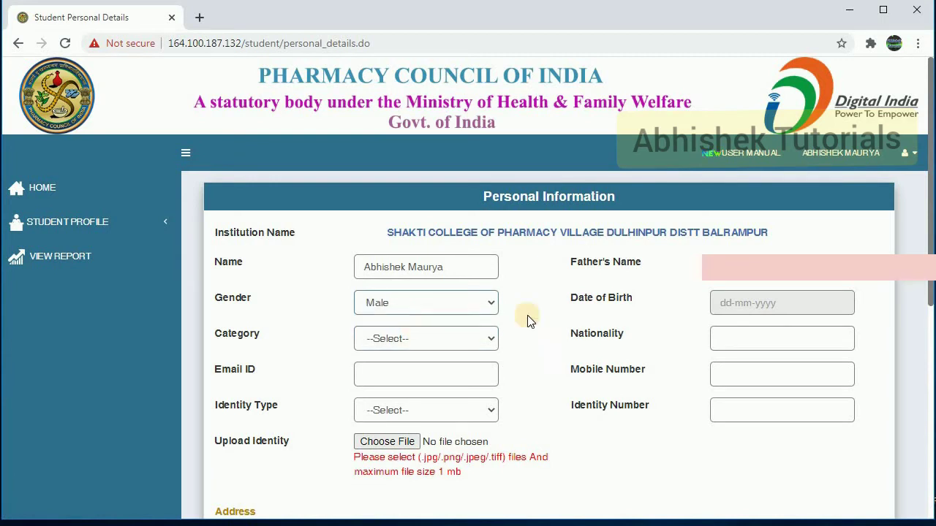
click(740, 308)
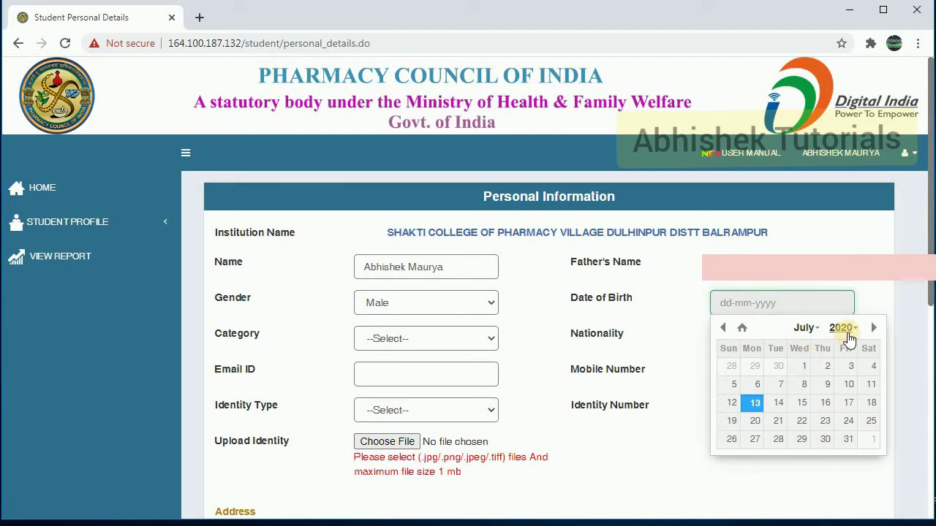
click(441, 340)
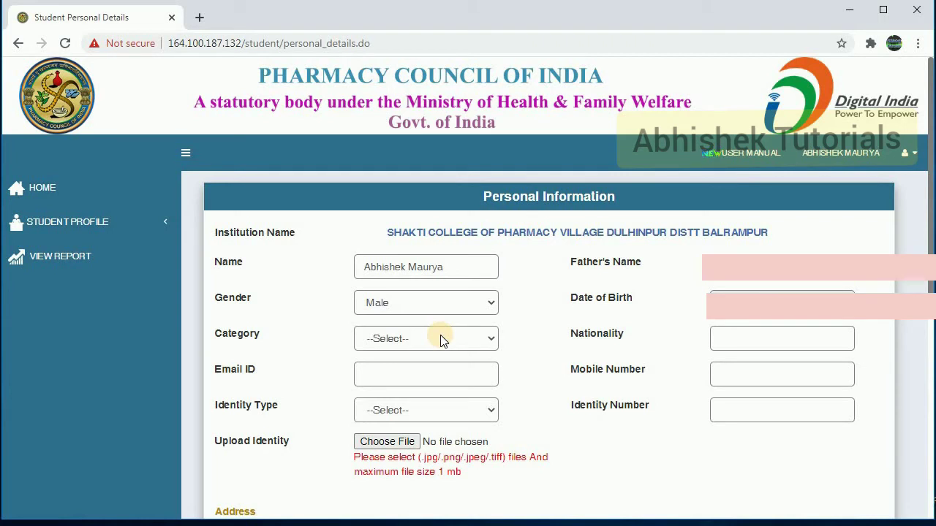
click(441, 339)
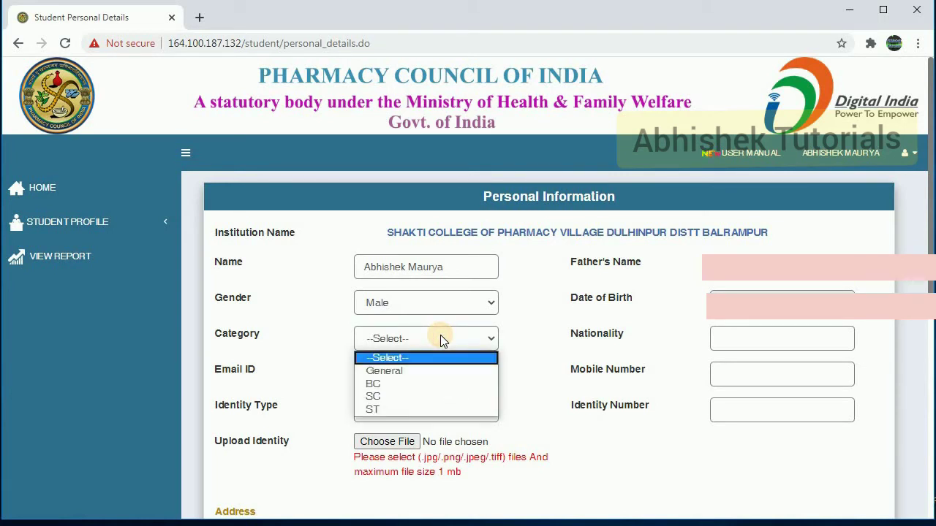
click(389, 384)
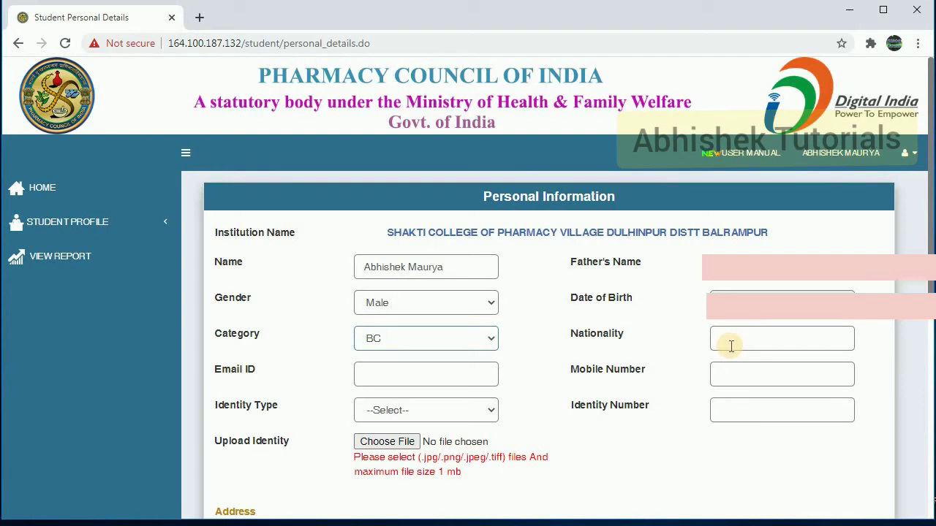
click(732, 346)
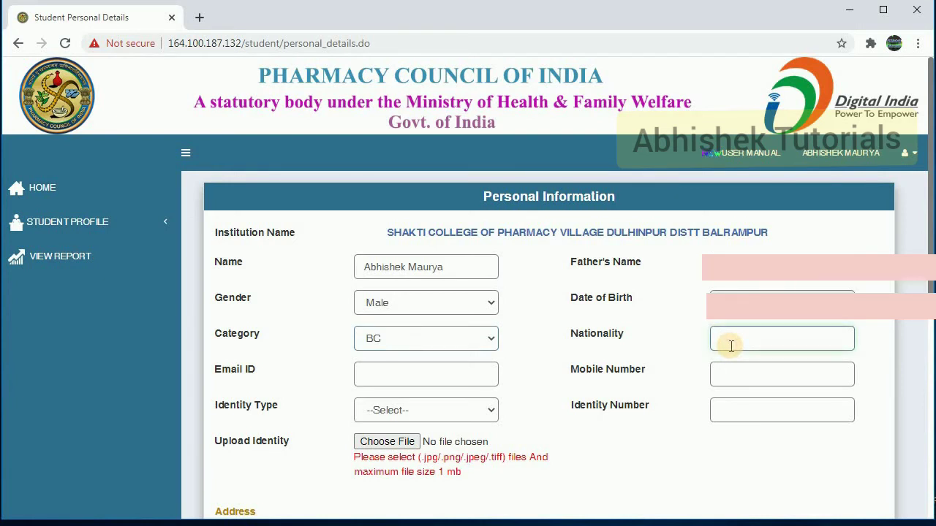
text(Indian)
Fill in the student's e-mail address and mobile number
click(391, 364)
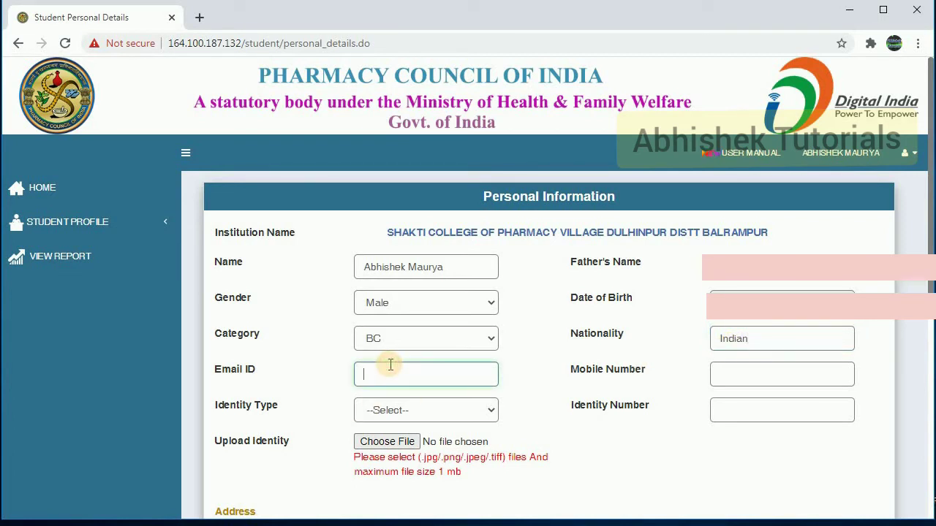
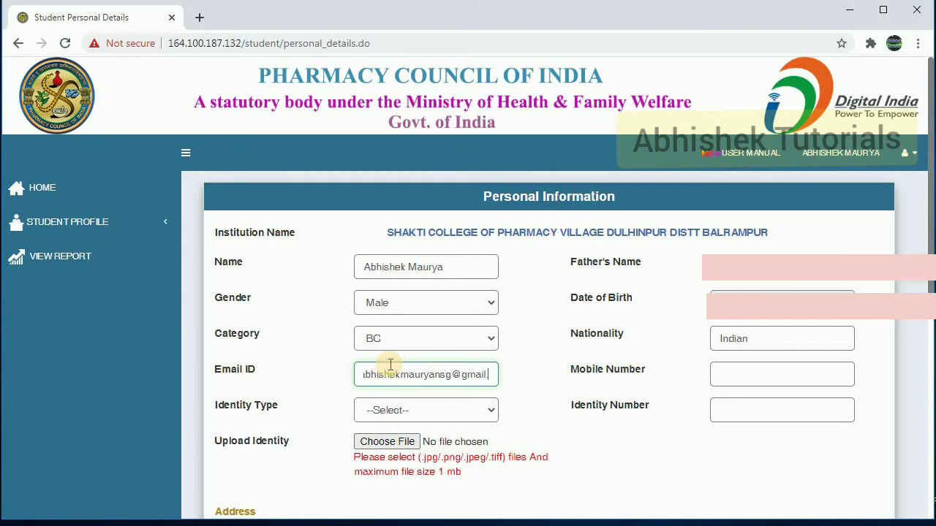
key(Tab)
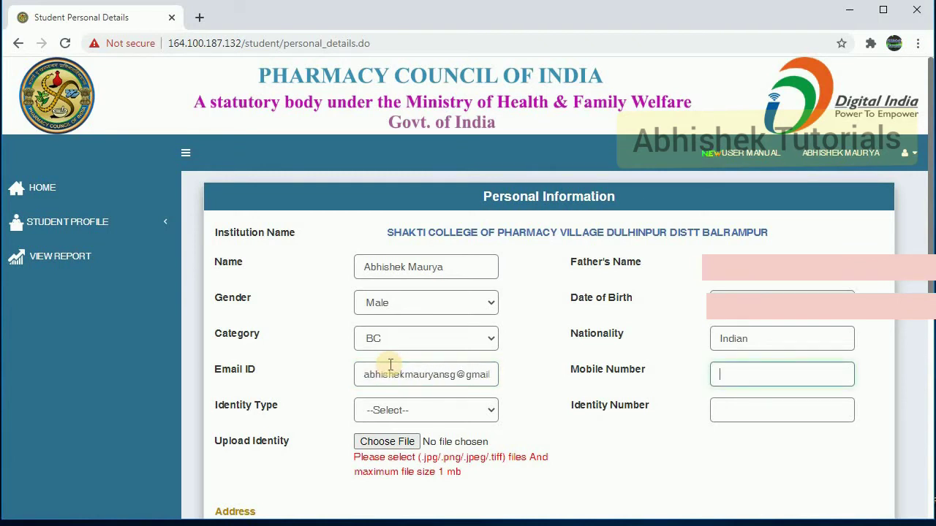
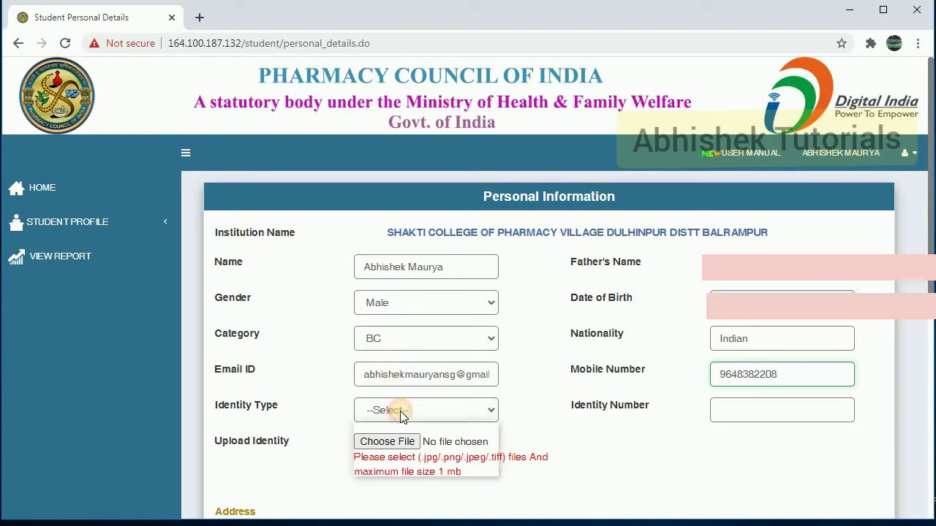
Choose AADHAR as the identity type and paste the Aadhaar number
click(400, 411)
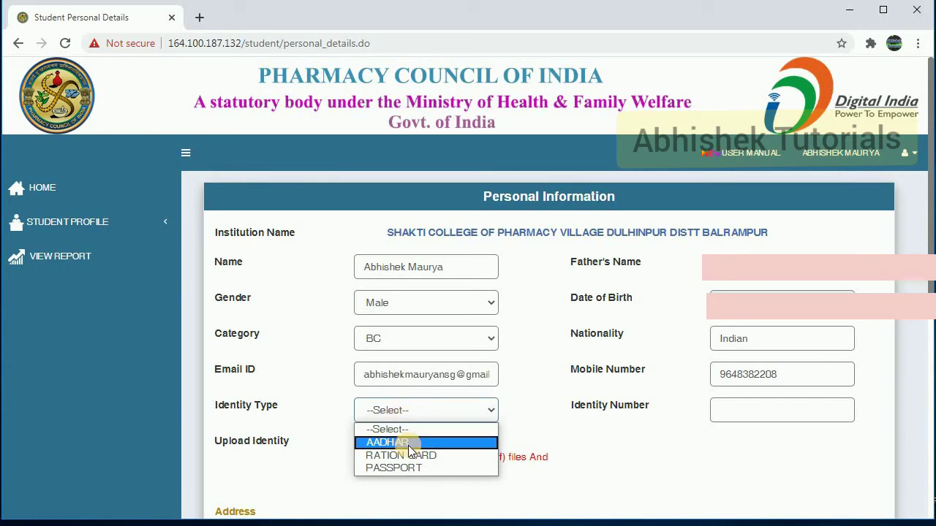
click(408, 445)
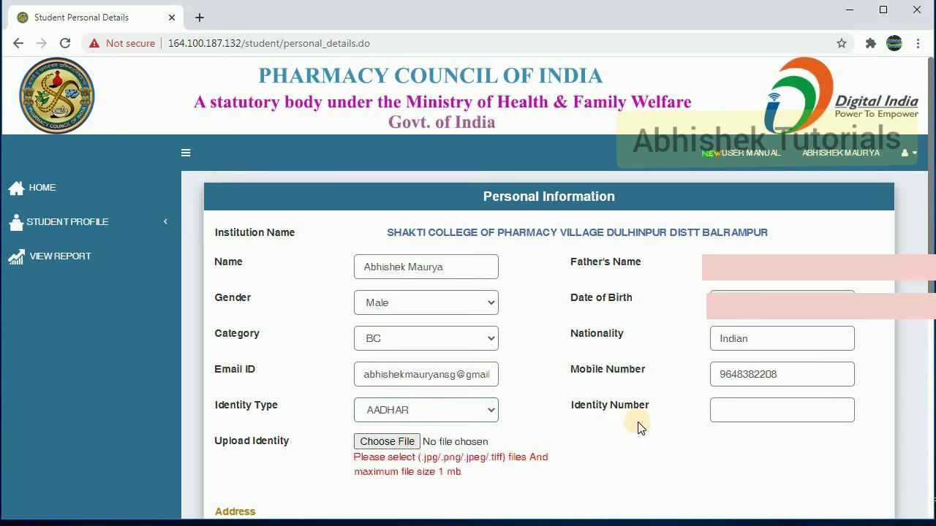
click(742, 405)
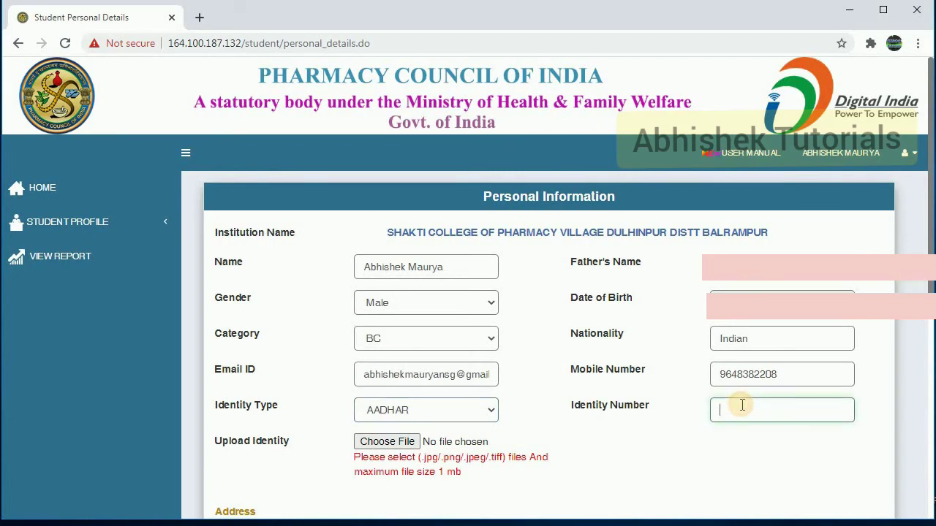
key(ctrl+v)
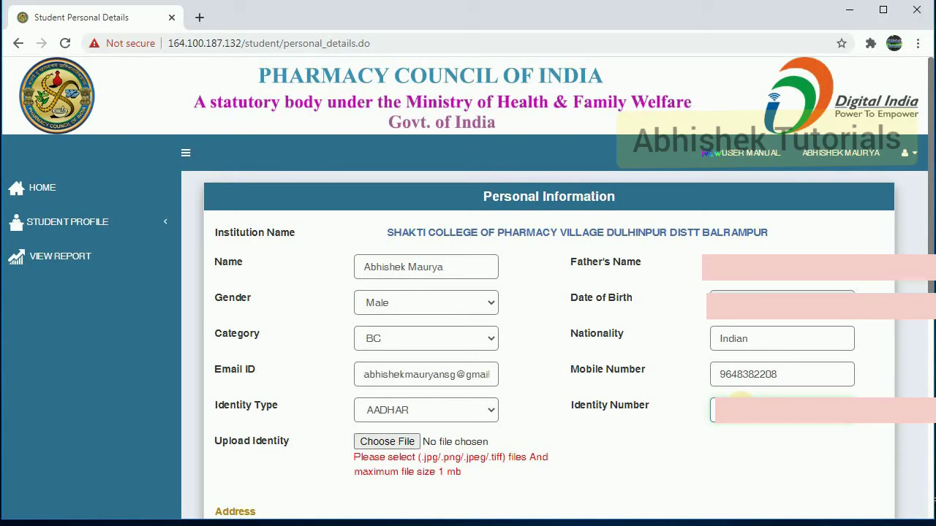
key(Tab)
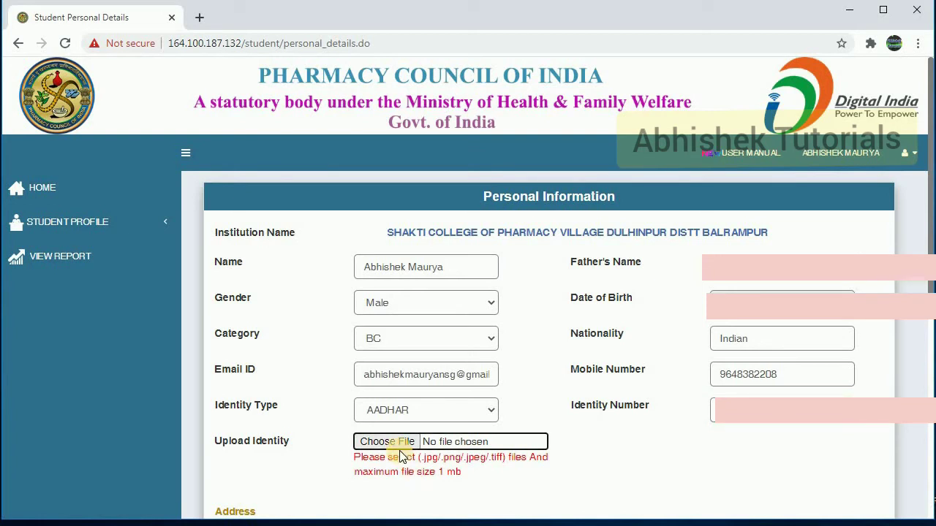
Attach Aadhaar.jpg from the Desktop as the identity document
click(382, 445)
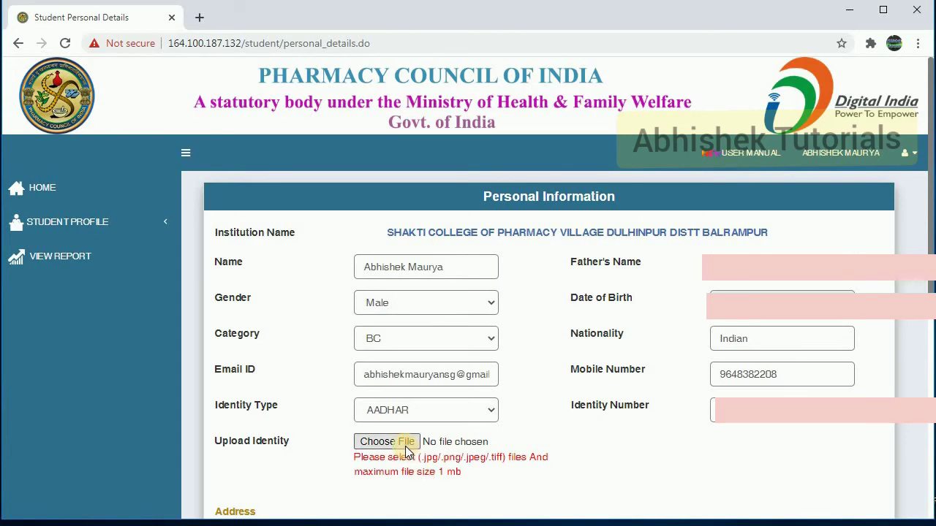
click(406, 448)
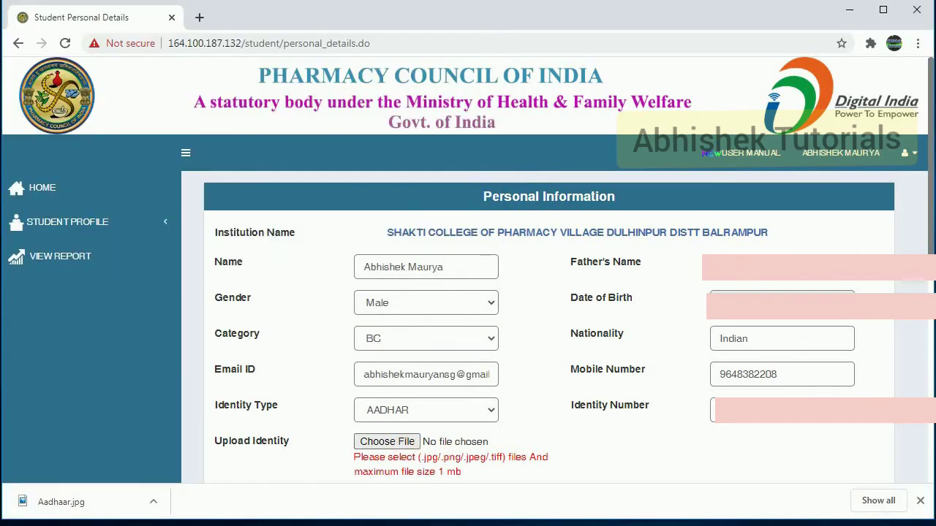
click(408, 447)
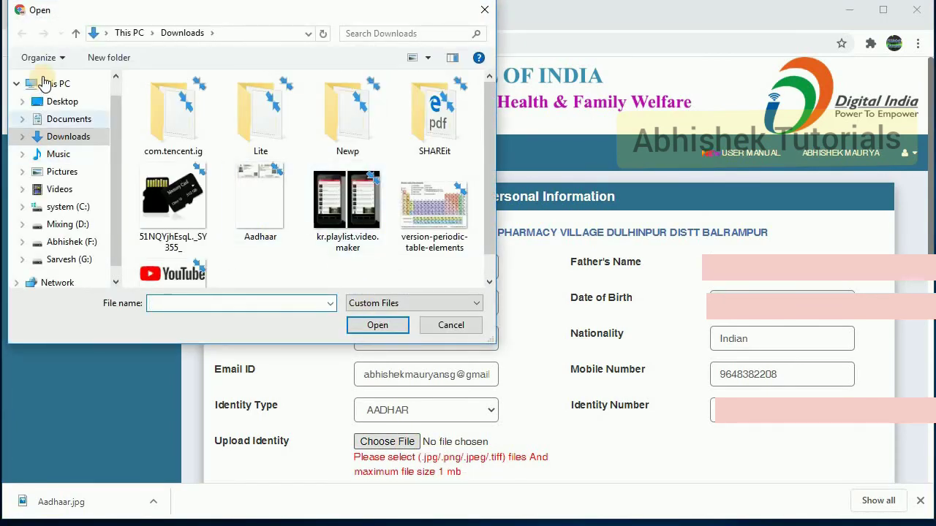
click(53, 104)
click(171, 139)
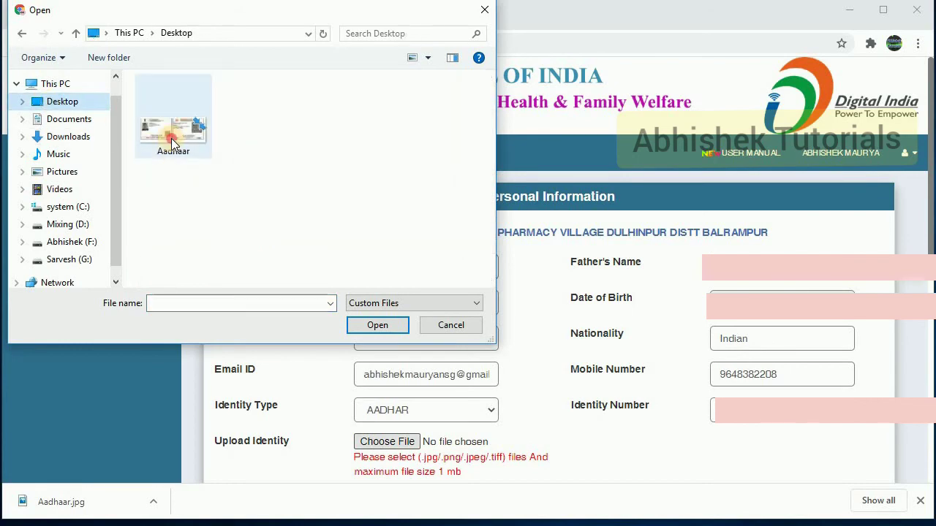
click(369, 323)
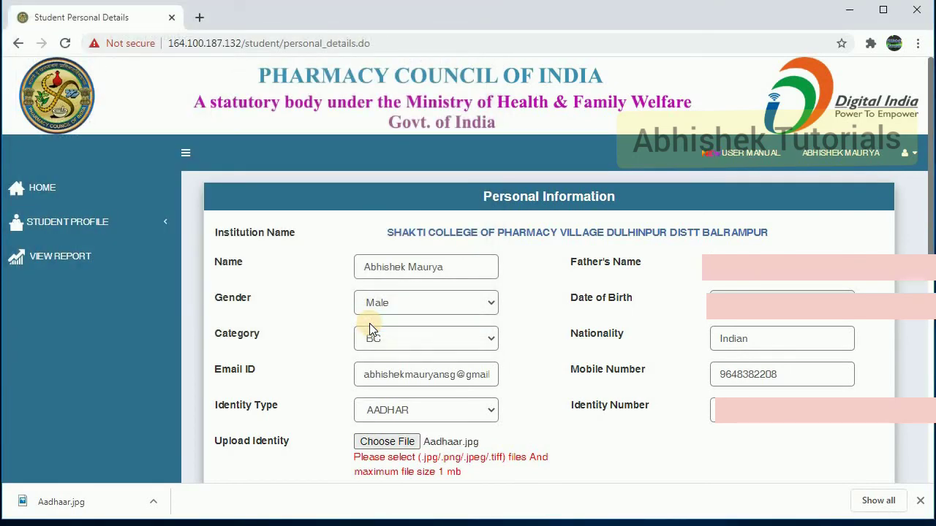
Enter house number 'naya', skip the street, and type 'p' as locality
click(930, 382)
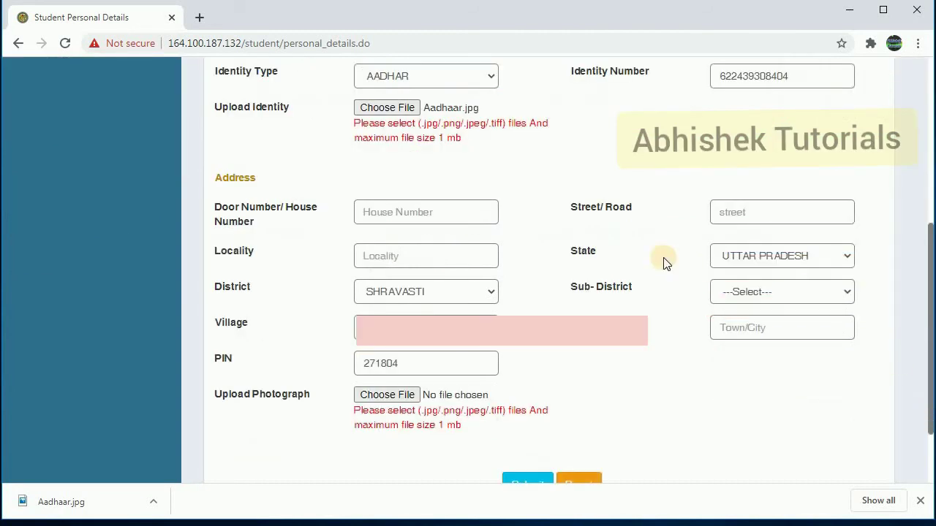
click(453, 201)
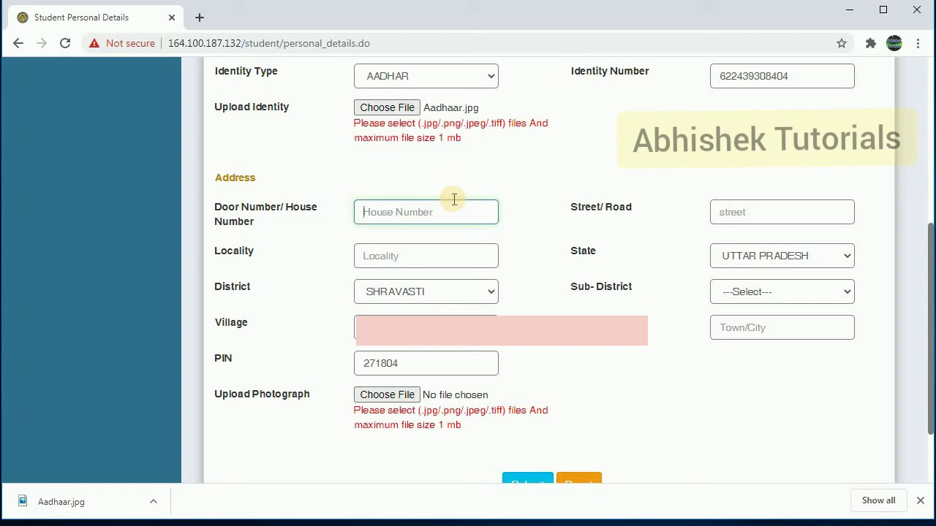
text(nya)
key(BackSpace)
key(BackSpace)
key(BackSpace)
text(naya)
key(Tab)
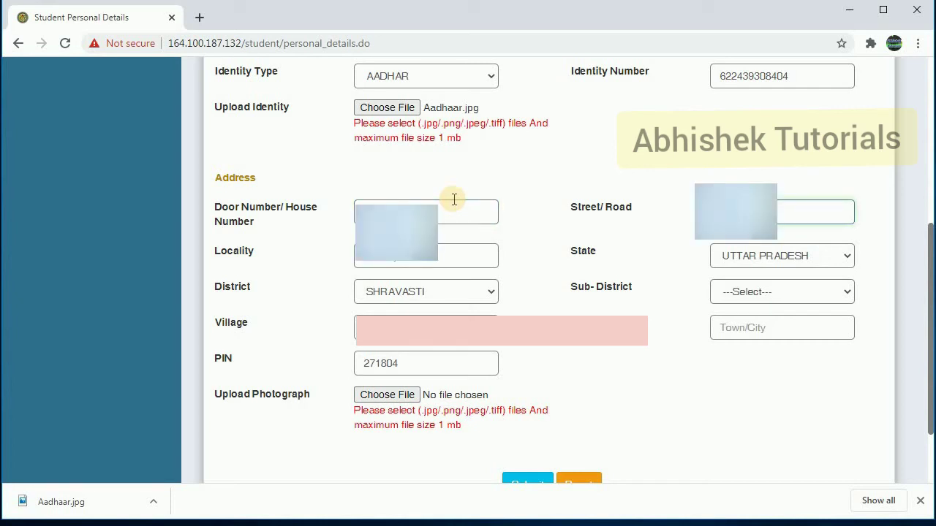
key(Tab)
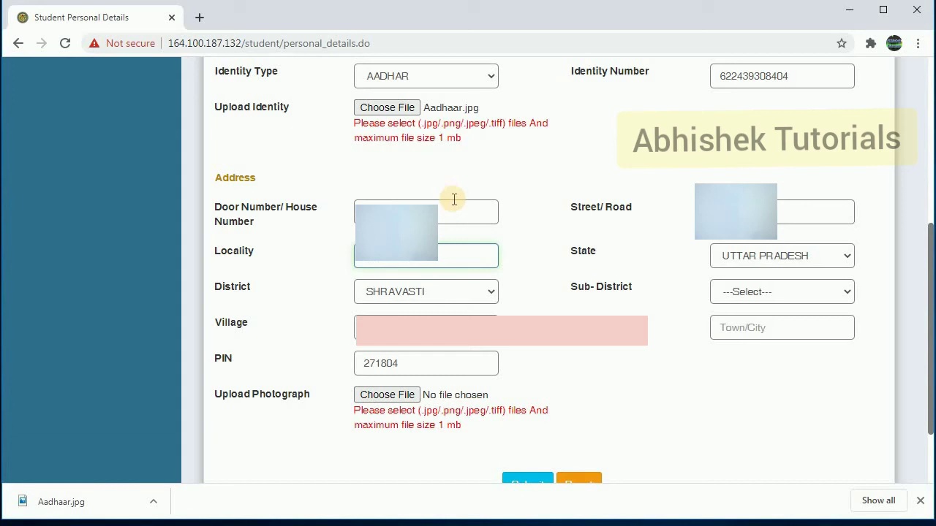
text(p)
Keep UTTAR PRADESH, choose the sub-district, and enter 'Shrawasti' as Town/City
click(837, 262)
click(837, 262)
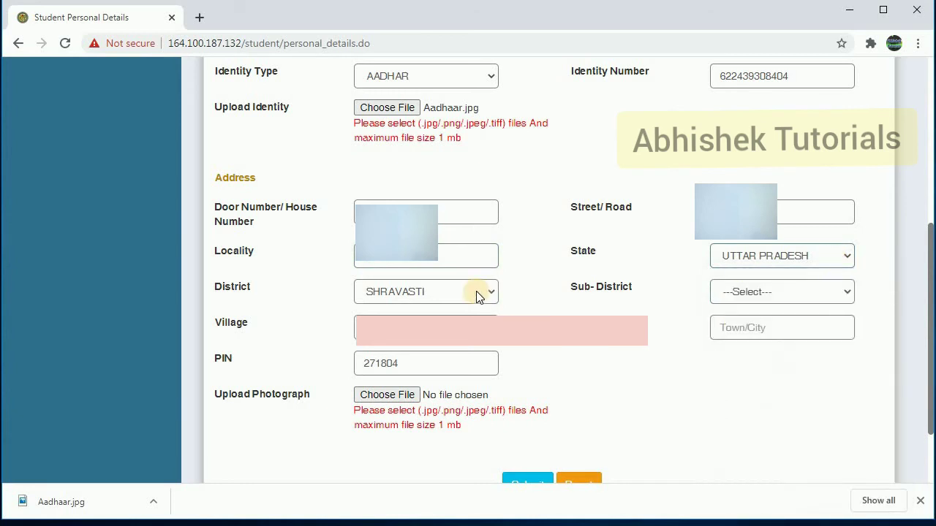
click(729, 291)
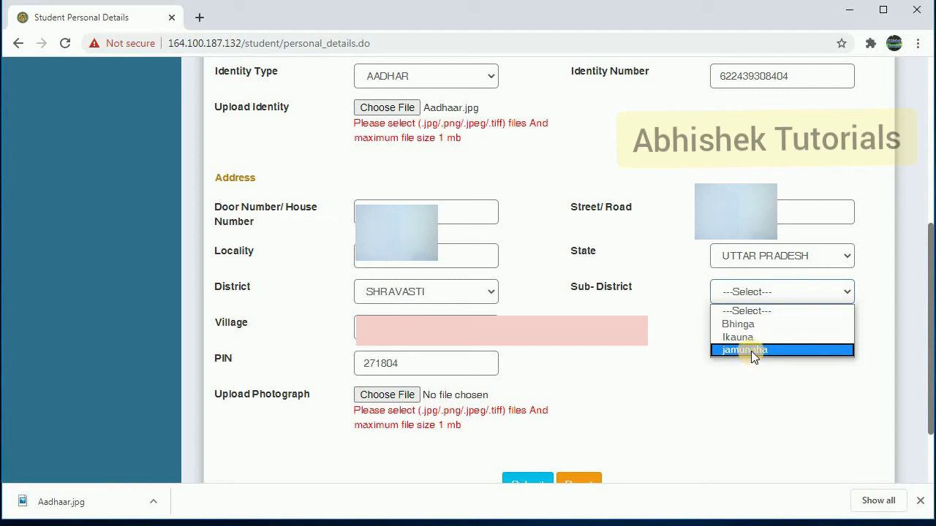
click(753, 351)
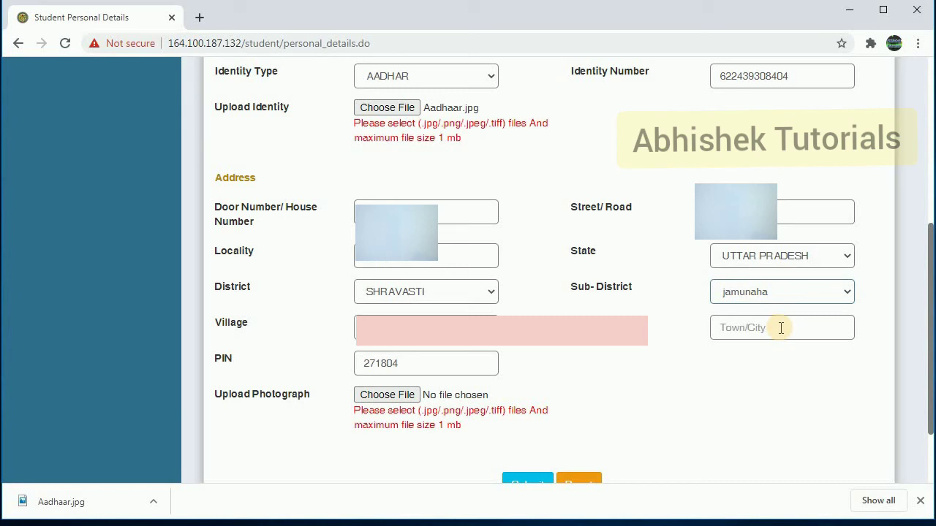
click(780, 328)
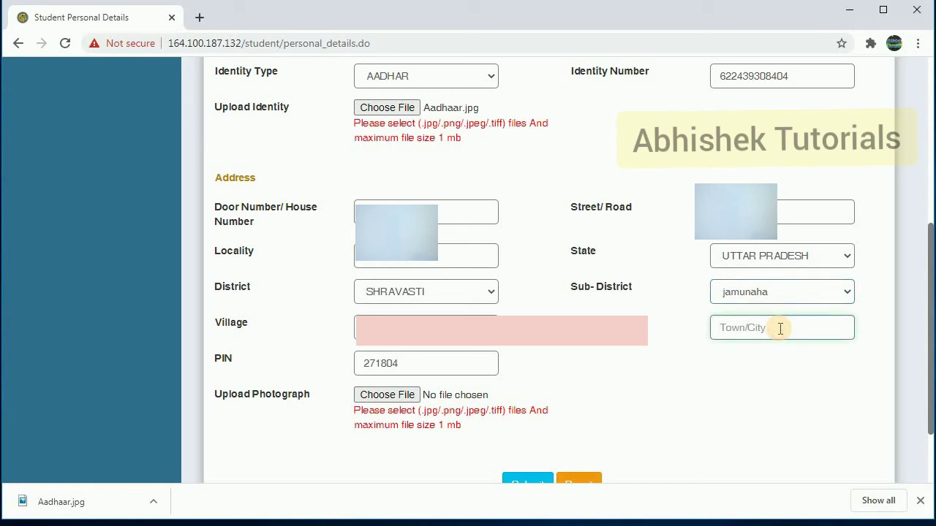
text(Sh)
text(raw)
text(asti)
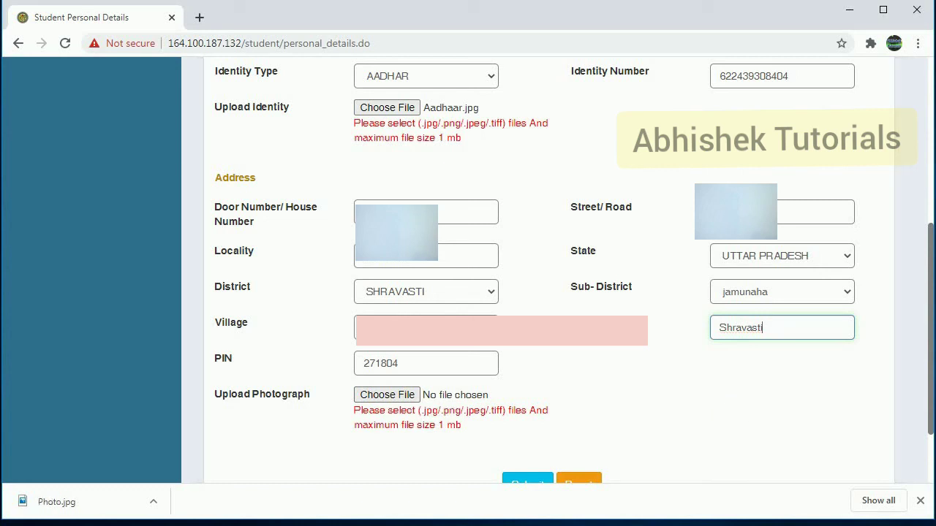
Attach Photo.jpg from the Desktop as the student photograph
click(402, 395)
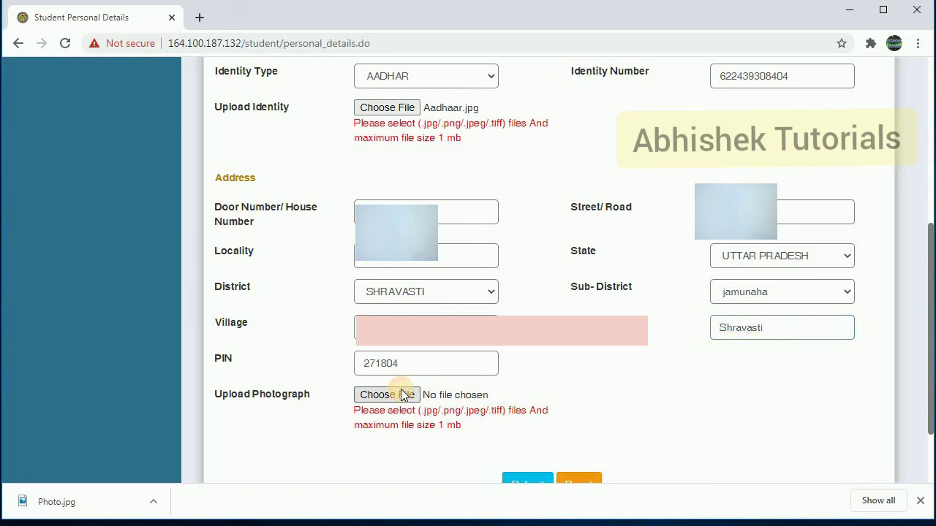
click(262, 109)
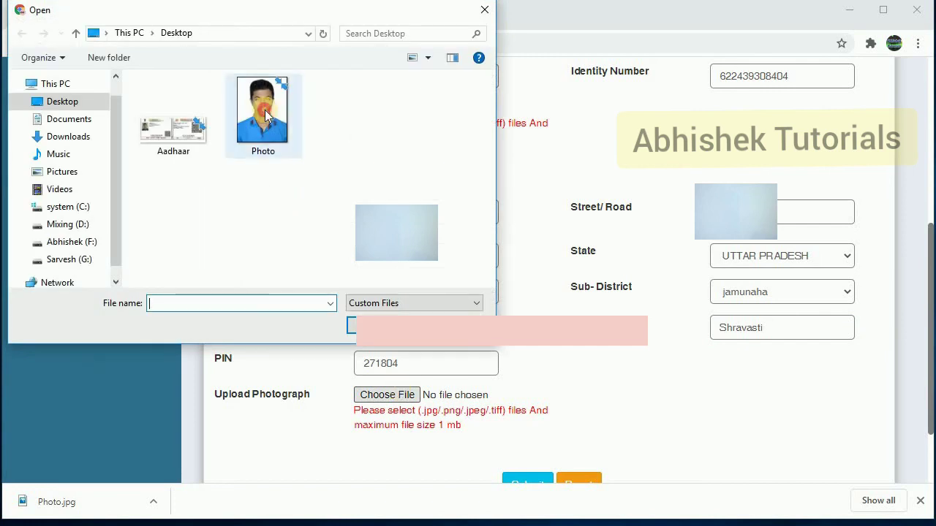
click(388, 322)
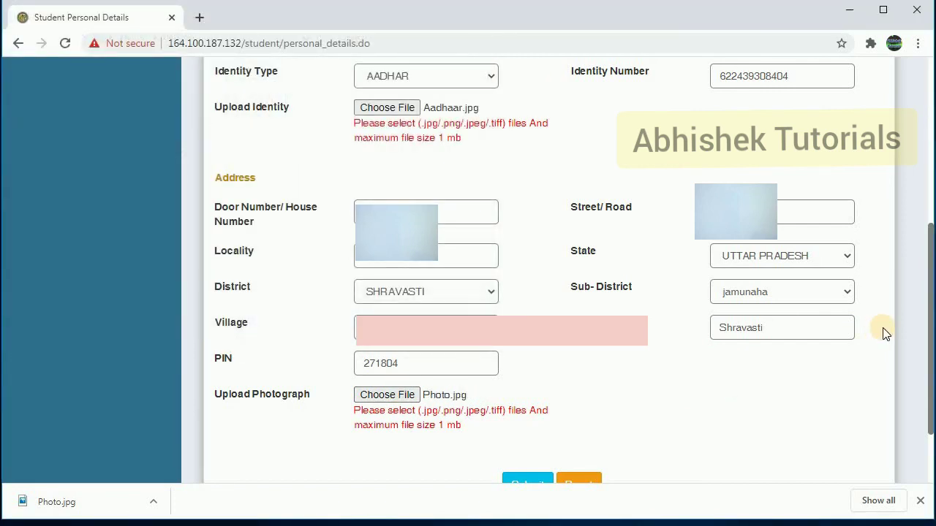
Submit the completed personal information form
scroll(731, 337, down, 3)
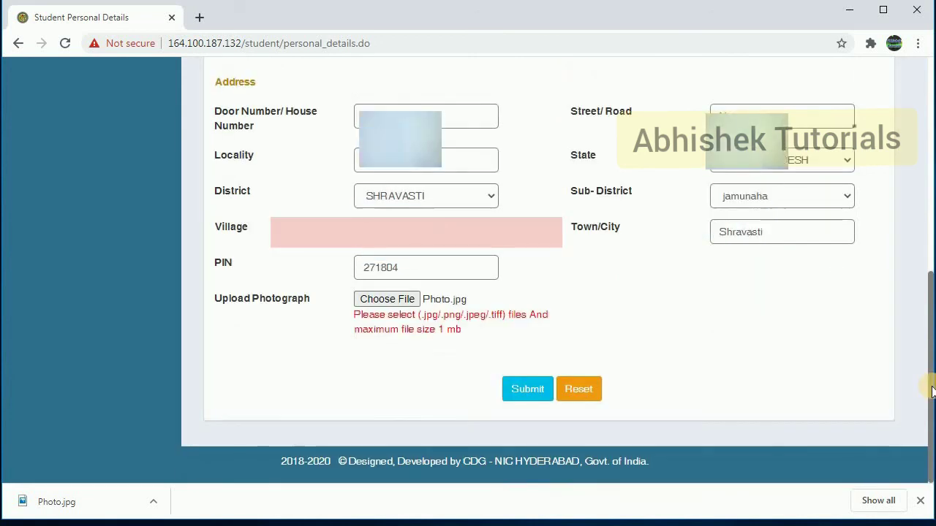
click(534, 395)
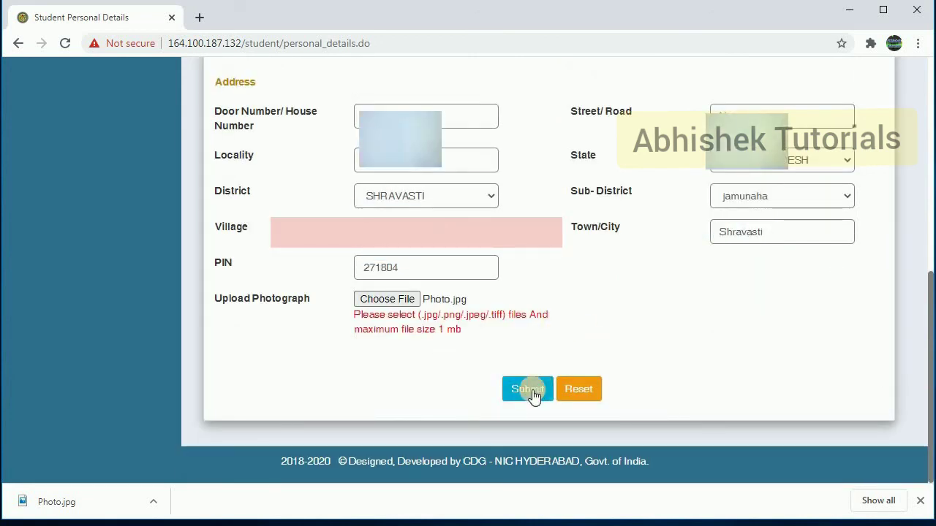
click(527, 390)
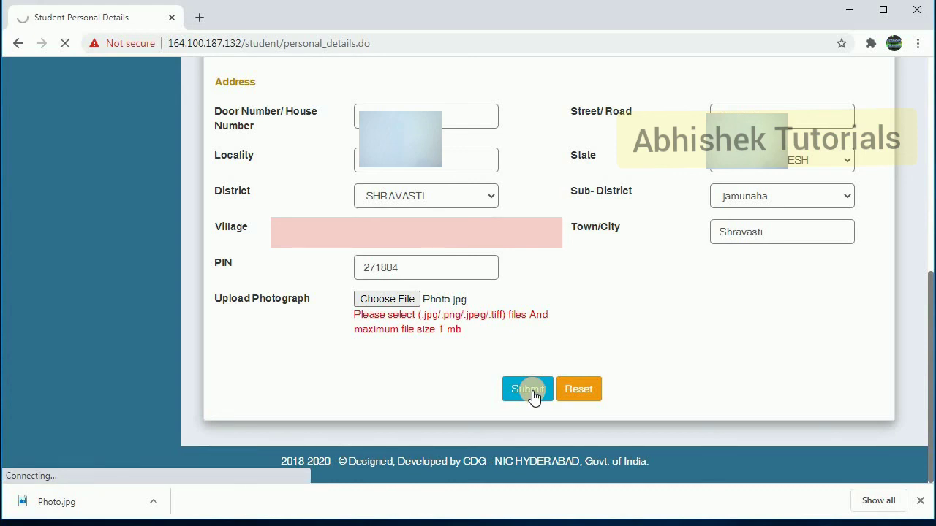